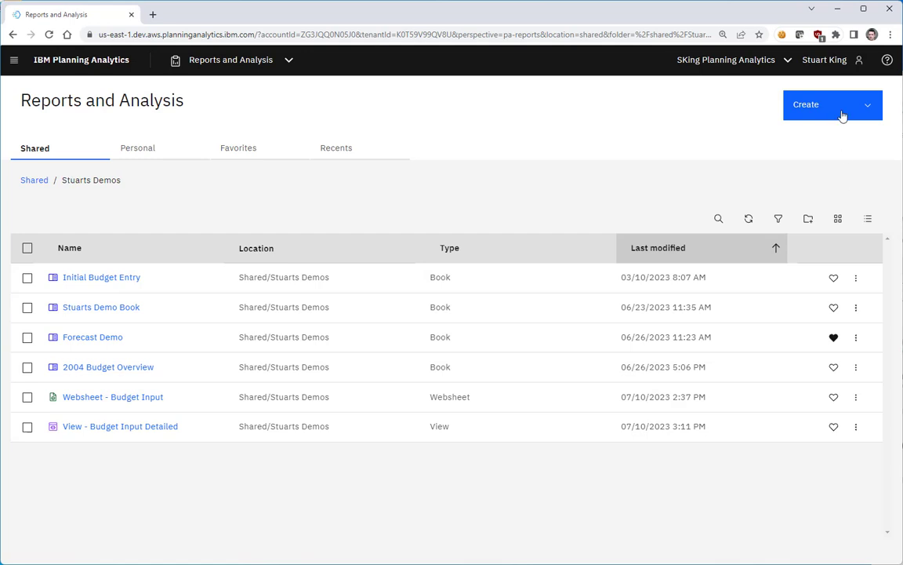
# - Create a new tabbed book from the double-bordered single-panel template
pyautogui.click(843, 114)
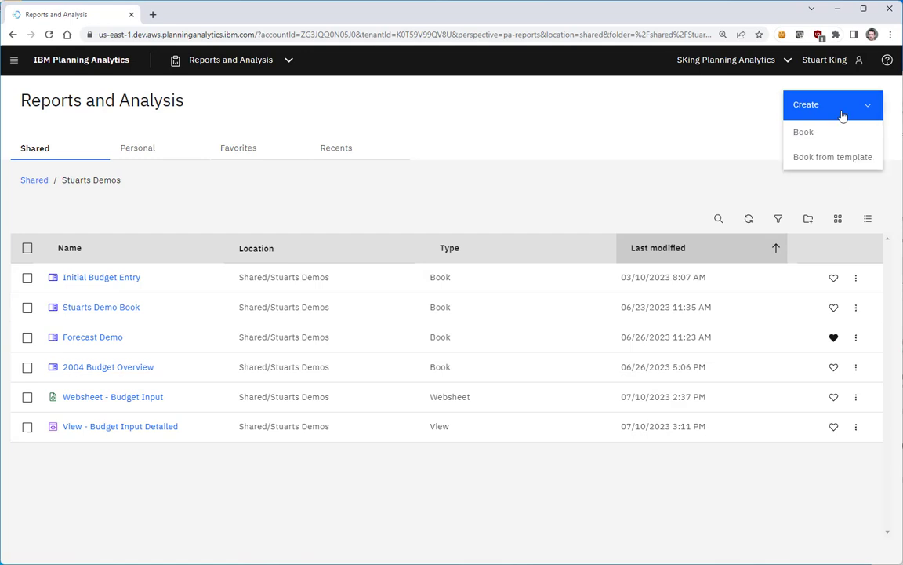
pyautogui.click(839, 161)
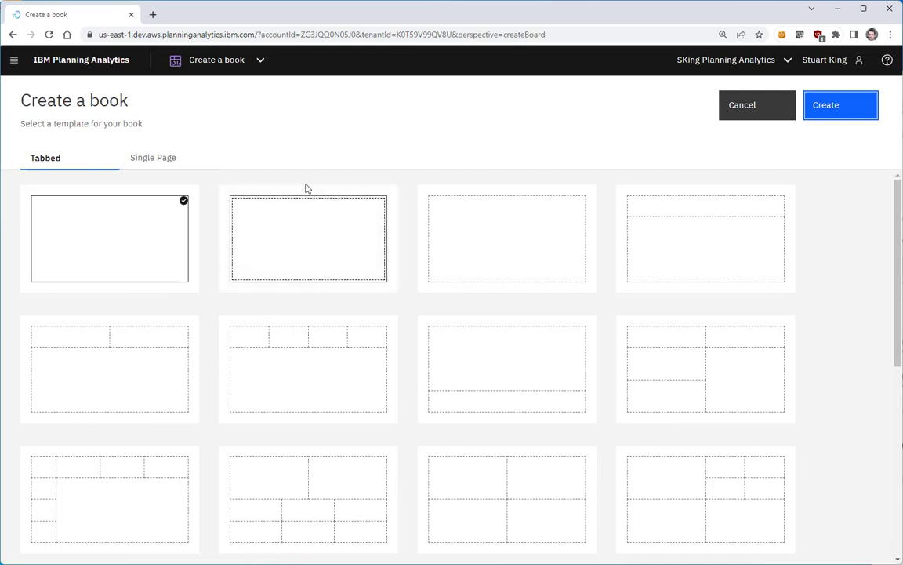
pyautogui.click(320, 255)
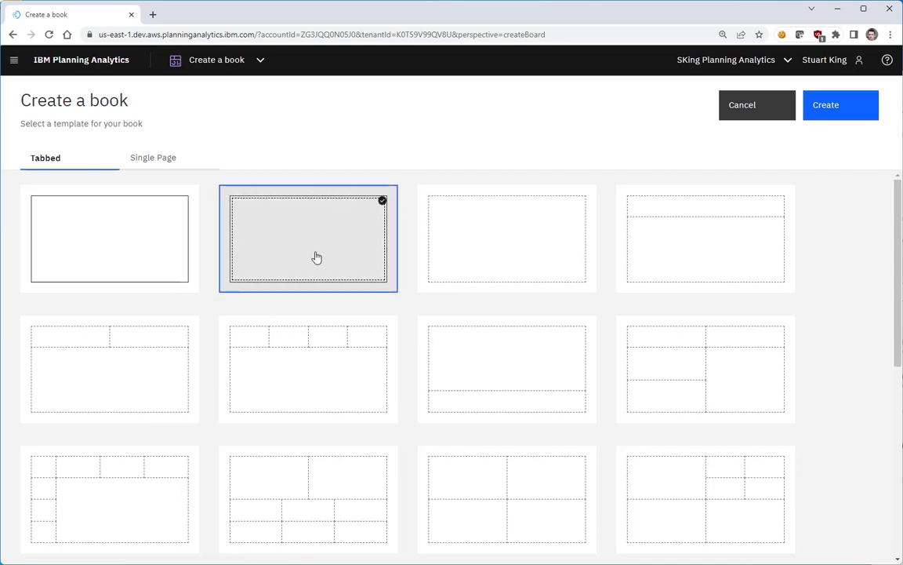
pyautogui.click(159, 161)
pyautogui.click(56, 164)
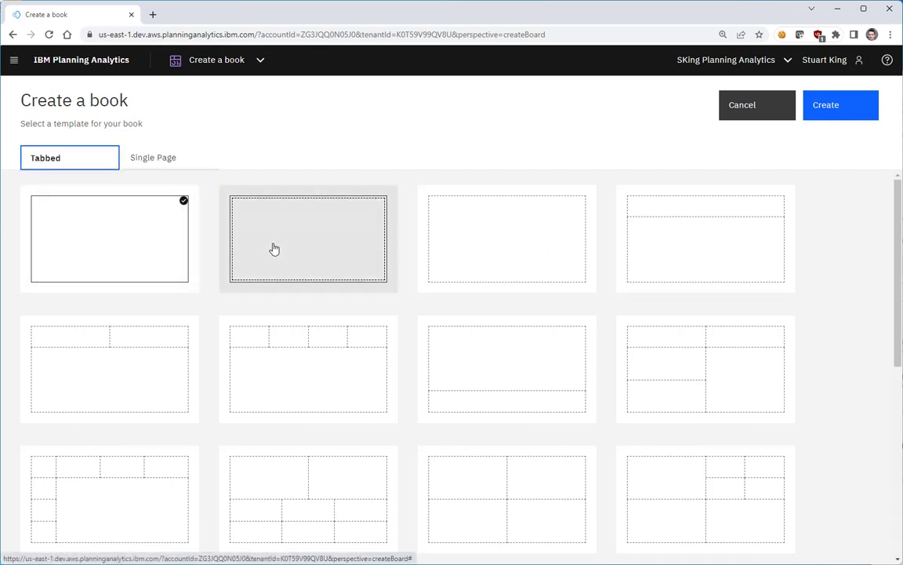
pyautogui.click(312, 248)
pyautogui.click(837, 110)
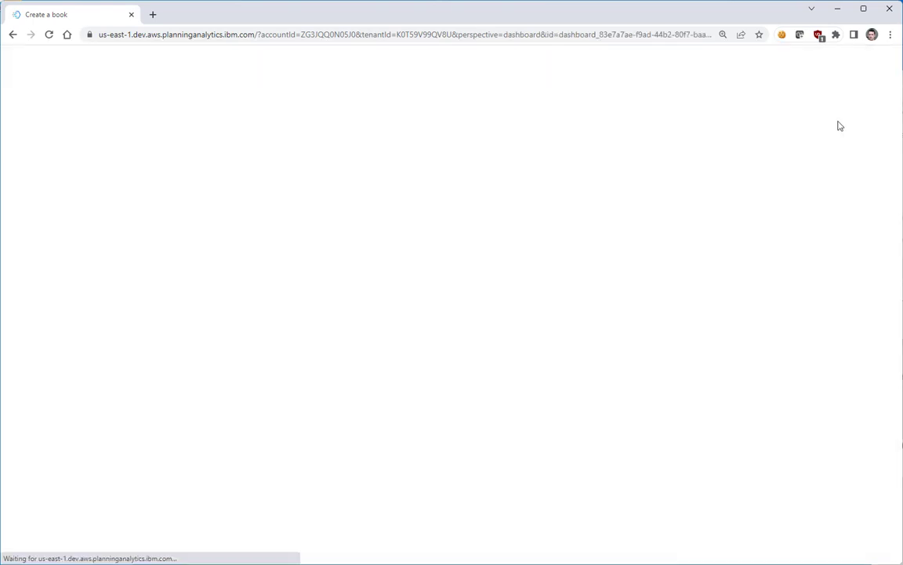
# - Add the plan_BudgetPlan cube's Budget Input Detailed view from Planning Sample to the book's first tab
pyautogui.click(15, 117)
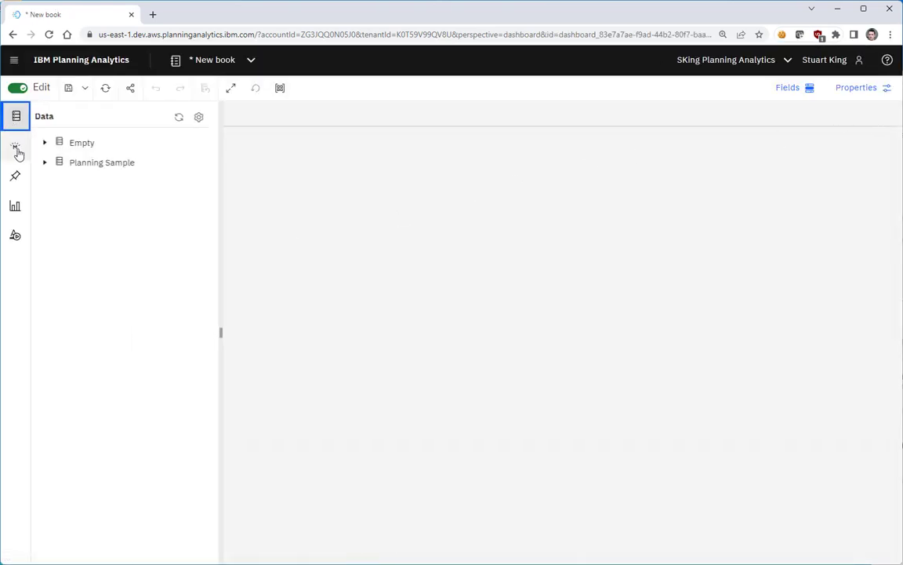
pyautogui.click(51, 163)
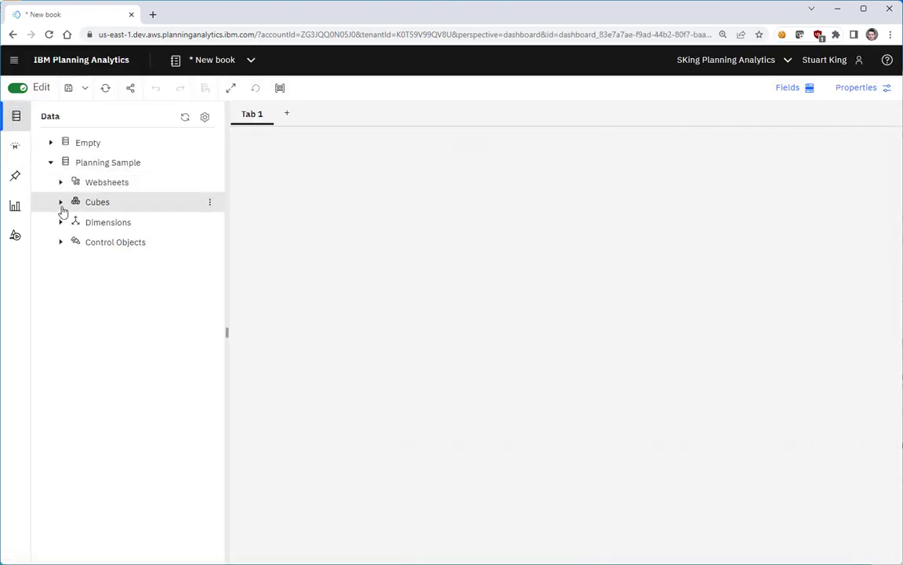
pyautogui.click(60, 203)
pyautogui.click(71, 222)
pyautogui.click(80, 261)
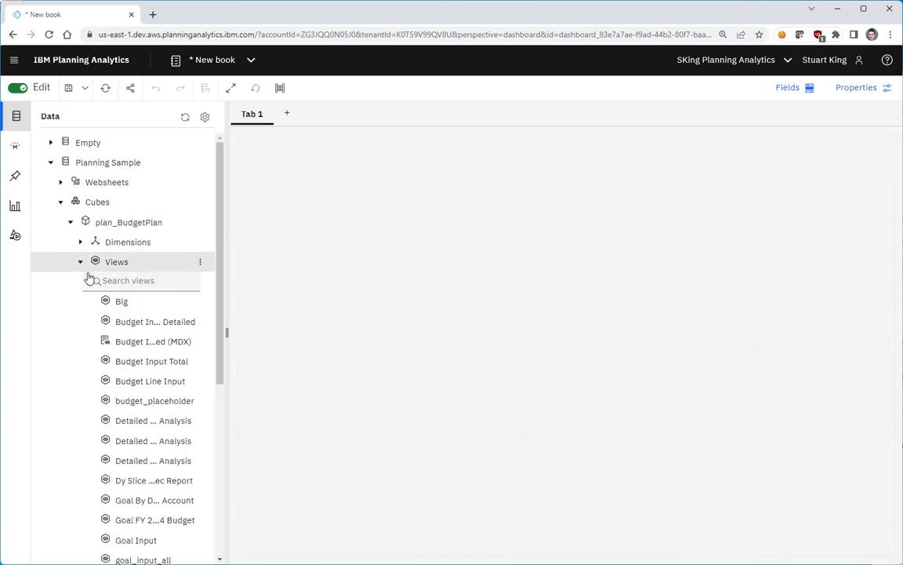
pyautogui.rightClick(122, 322)
pyautogui.click(157, 328)
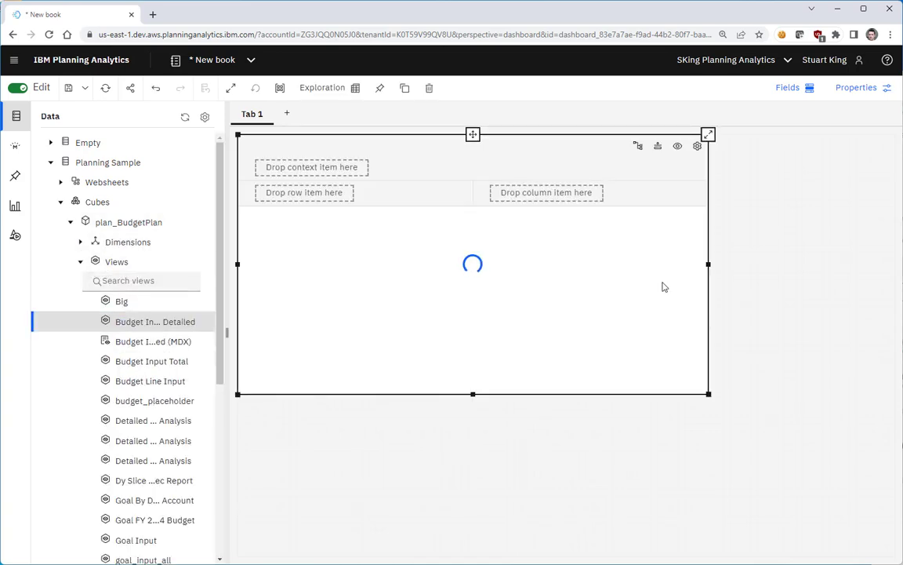
# - Stretch the view widget to fill the tab's full width and height, and review its size properties
pyautogui.moveTo(708, 264); pyautogui.dragTo(901, 263)
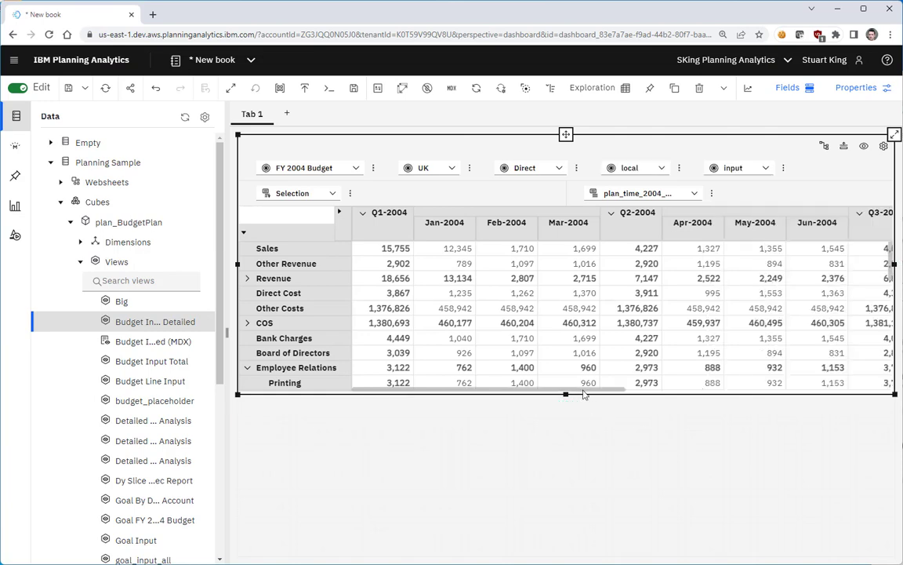
pyautogui.moveTo(566, 395); pyautogui.dragTo(565, 556)
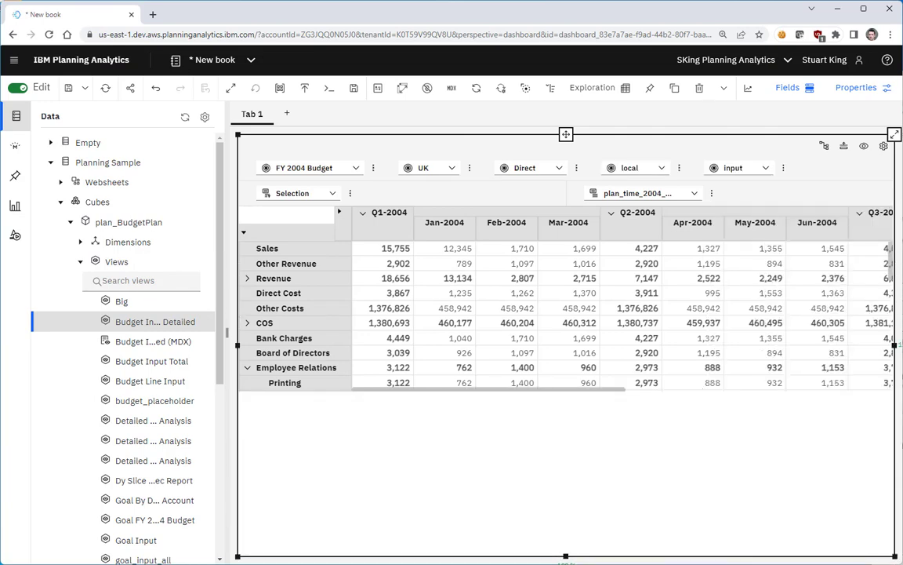
pyautogui.click(857, 94)
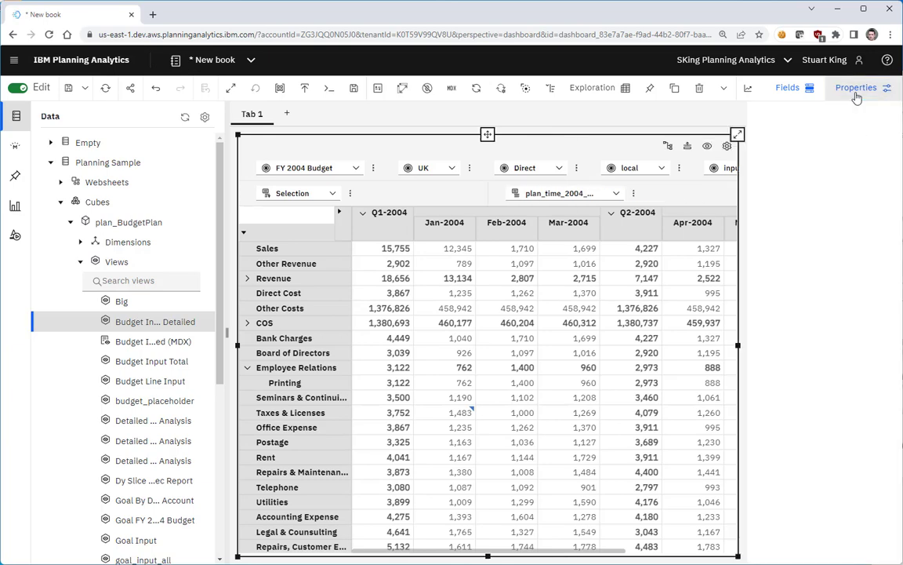
pyautogui.click(708, 139)
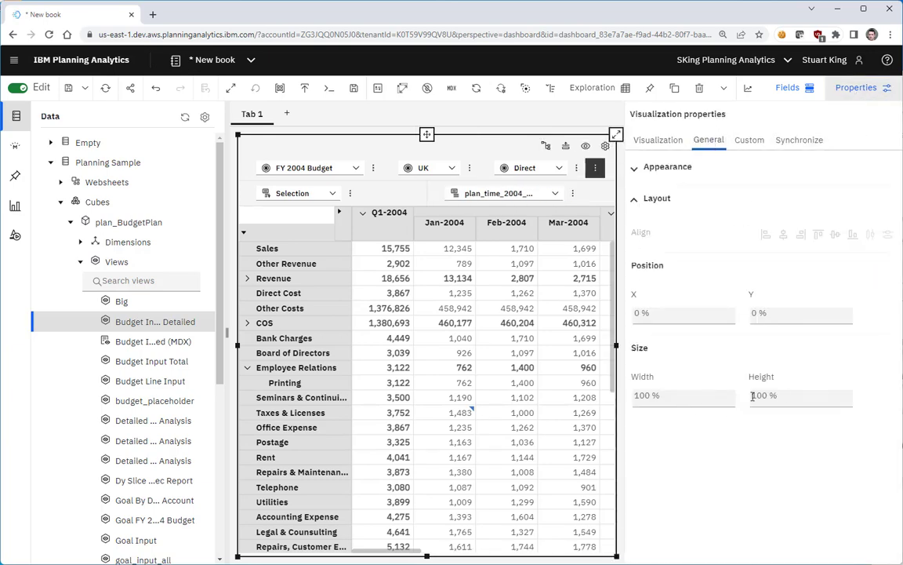
pyautogui.click(856, 88)
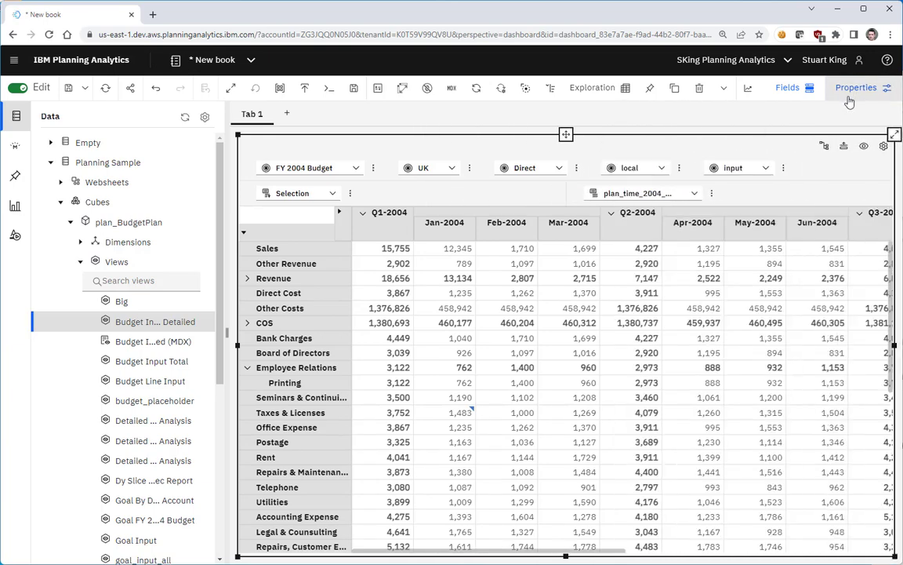
# - Collapse the data panel, briefly opening and closing the Fields panel
pyautogui.click(15, 116)
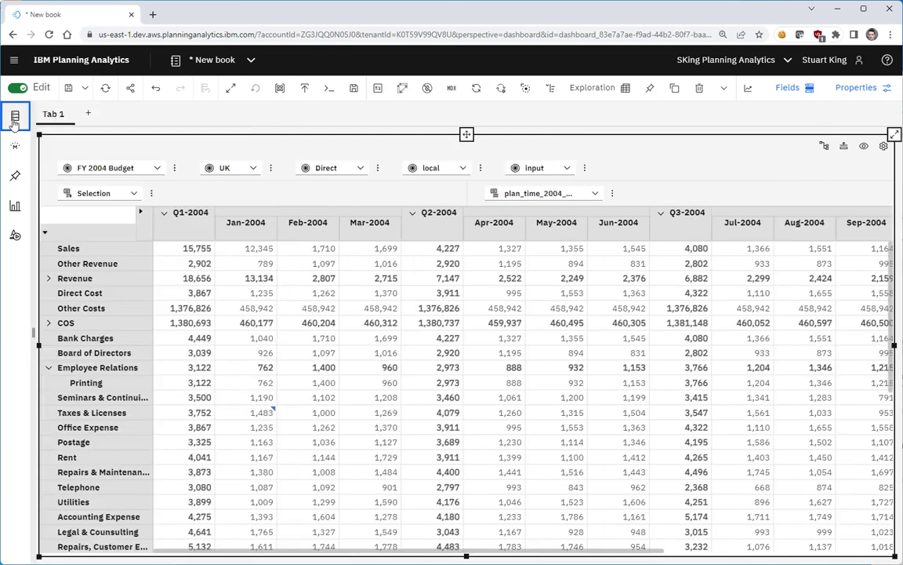
pyautogui.click(15, 116)
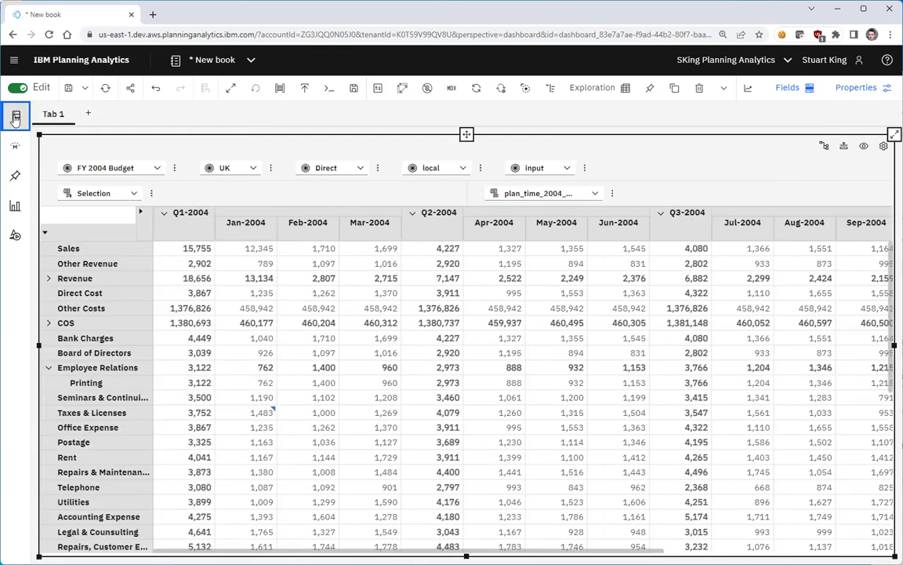
pyautogui.click(787, 88)
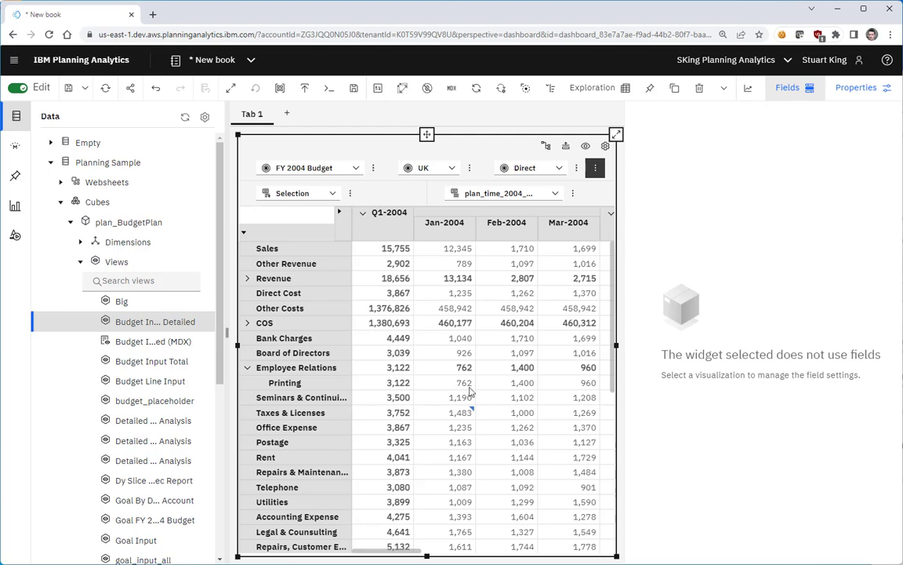
pyautogui.click(798, 90)
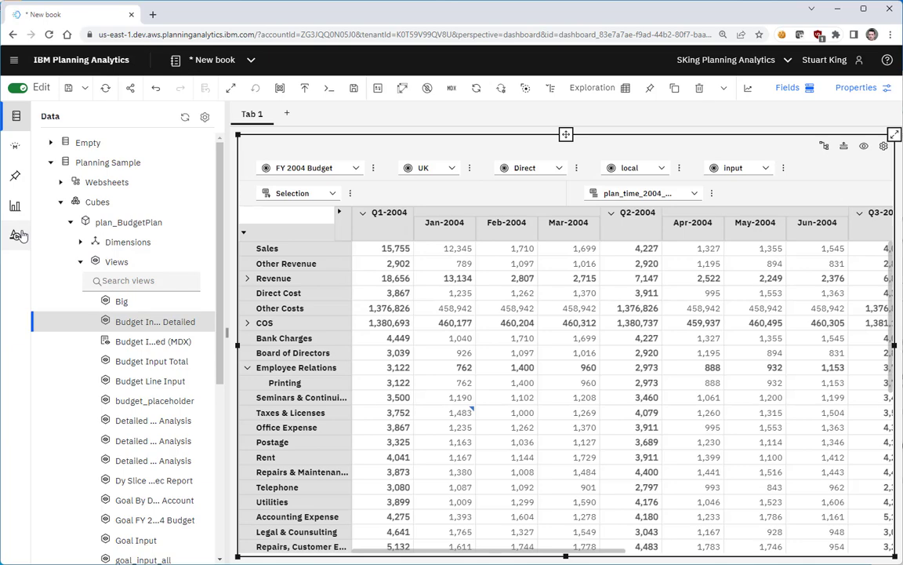
pyautogui.click(16, 118)
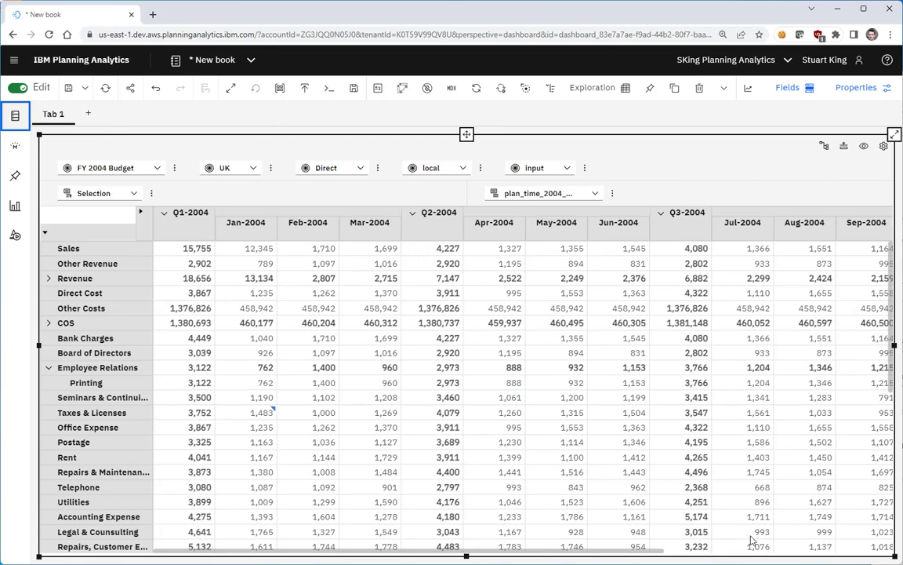
# - Resize the view widget from its corner to about 800 by 430 pixels, then deselect it
pyautogui.moveTo(894, 556); pyautogui.dragTo(460, 493)
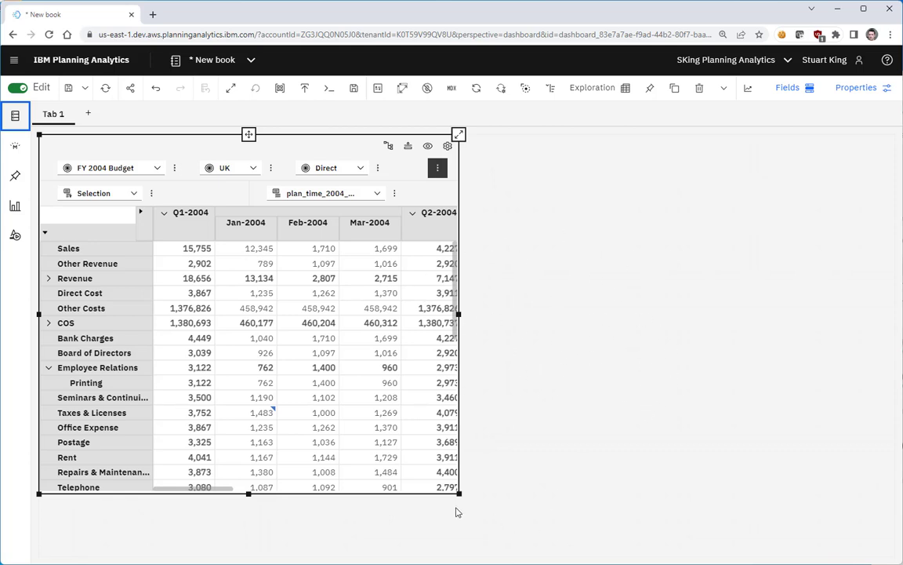
pyautogui.moveTo(459, 493); pyautogui.dragTo(749, 511)
pyautogui.click(797, 216)
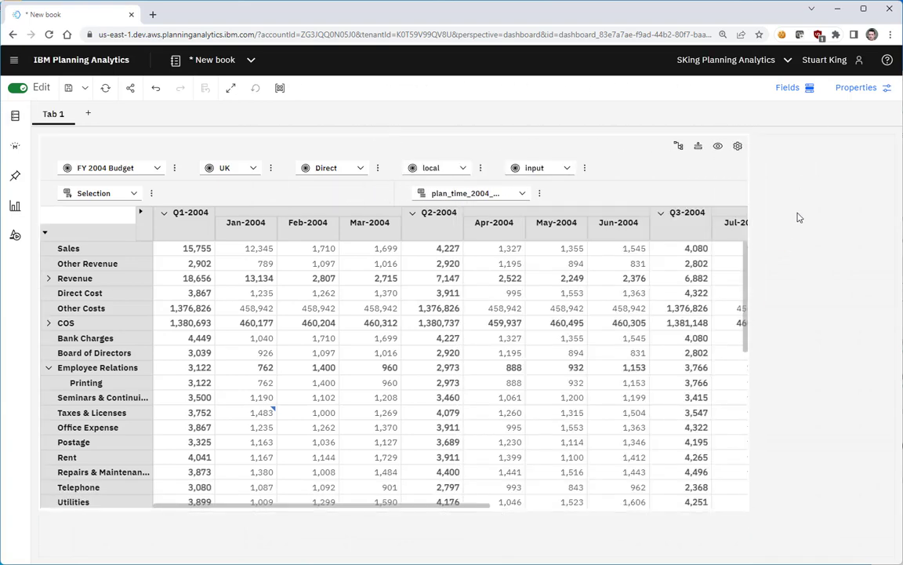
# - Toggle the dashboard's Fill space option off and back on, and check the layout positioning choices
pyautogui.click(862, 93)
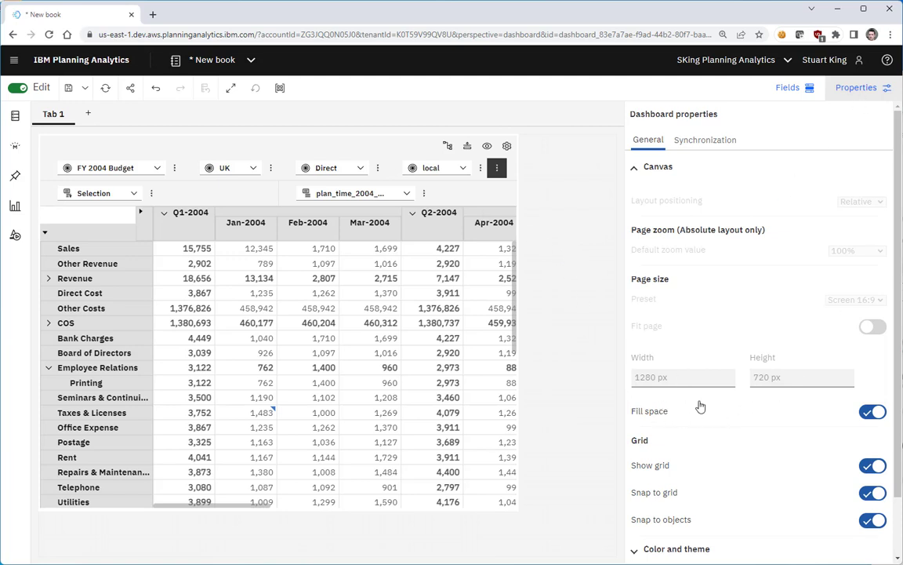
pyautogui.click(872, 413)
pyautogui.click(879, 201)
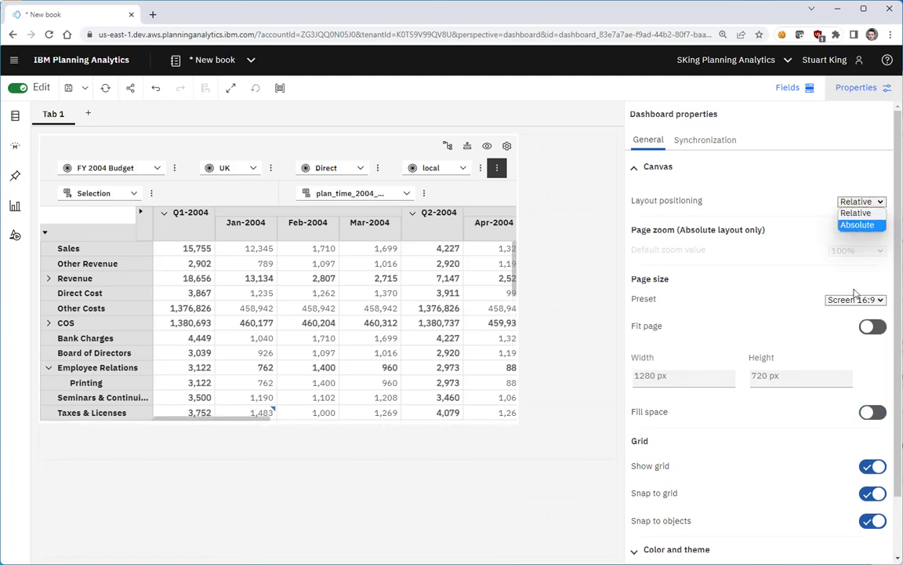
pyautogui.click(874, 414)
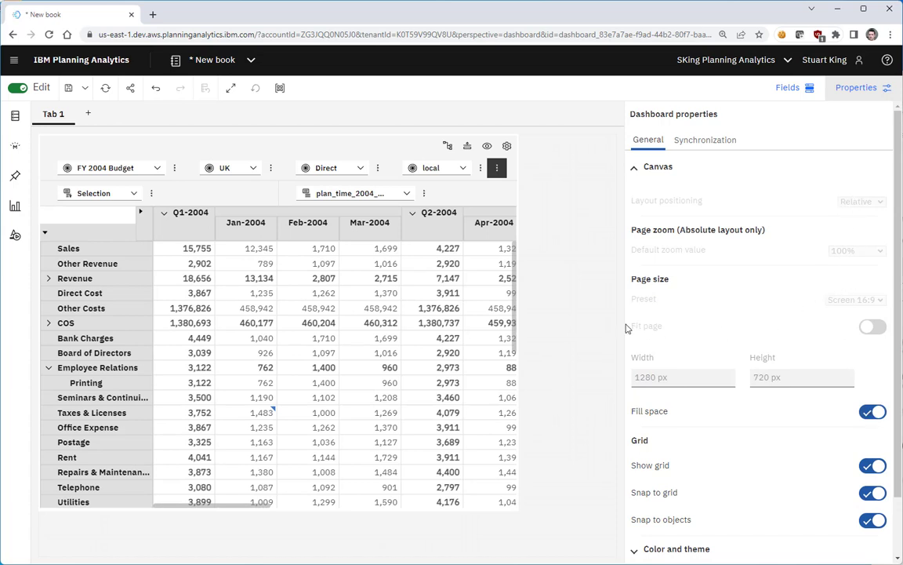
pyautogui.click(853, 89)
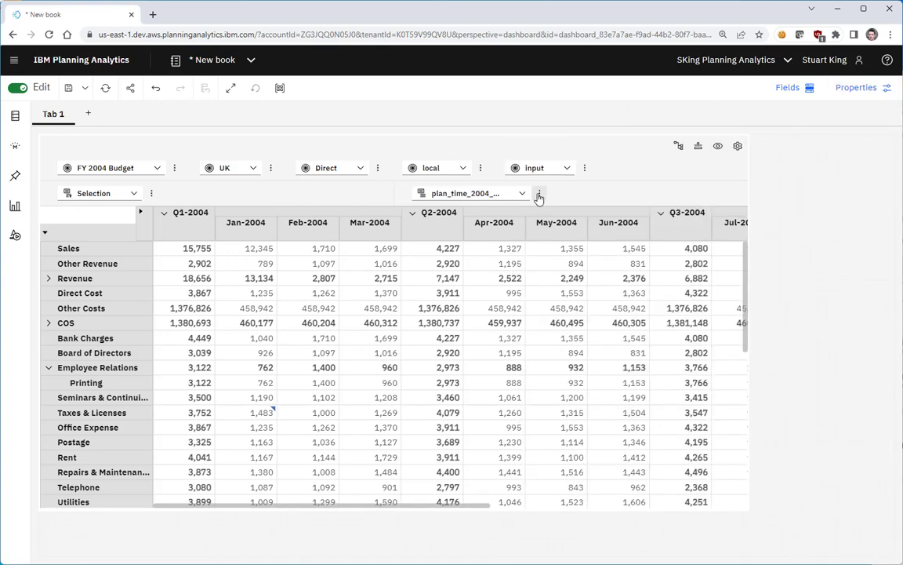
# - Save the view as Demo View - Budget Input Detailed in the Shared/Stuarts Demos folder
pyautogui.click(618, 168)
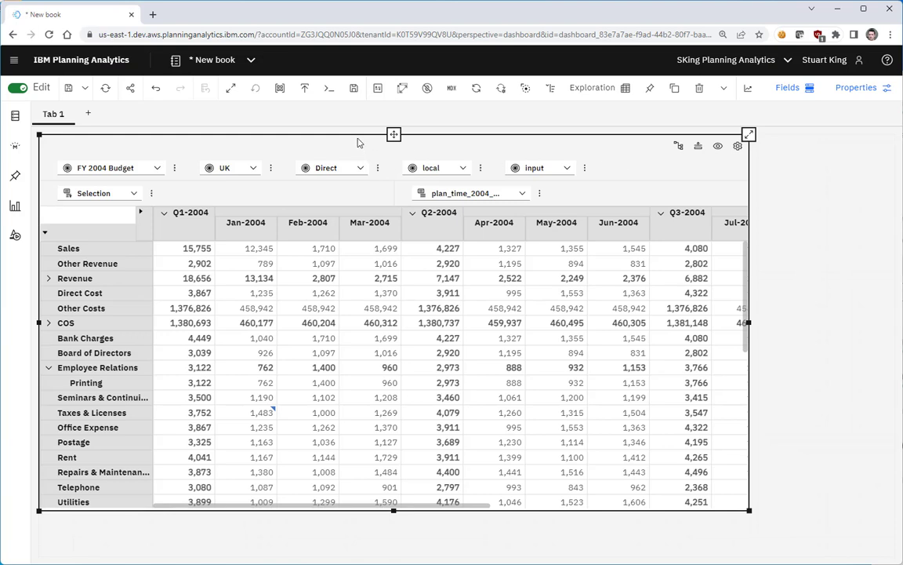
pyautogui.click(353, 89)
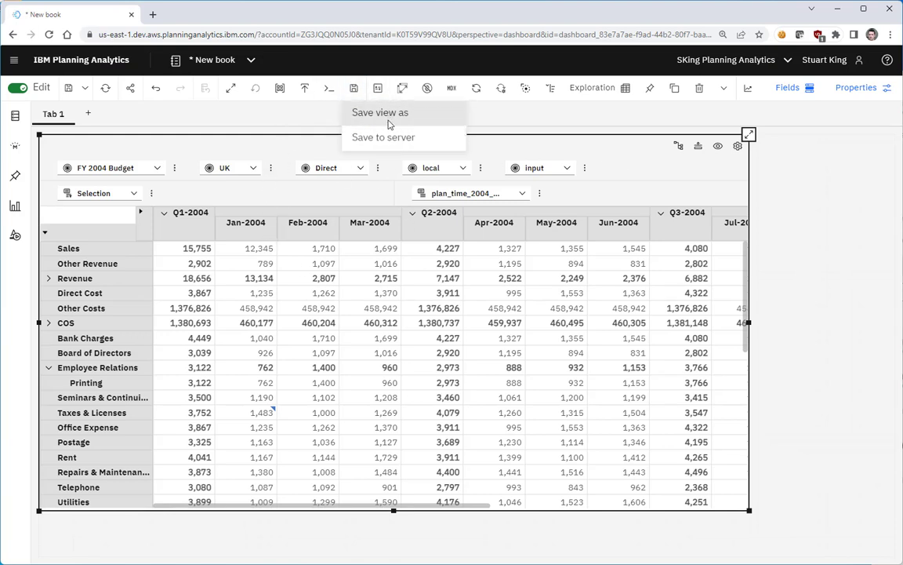
pyautogui.click(354, 113)
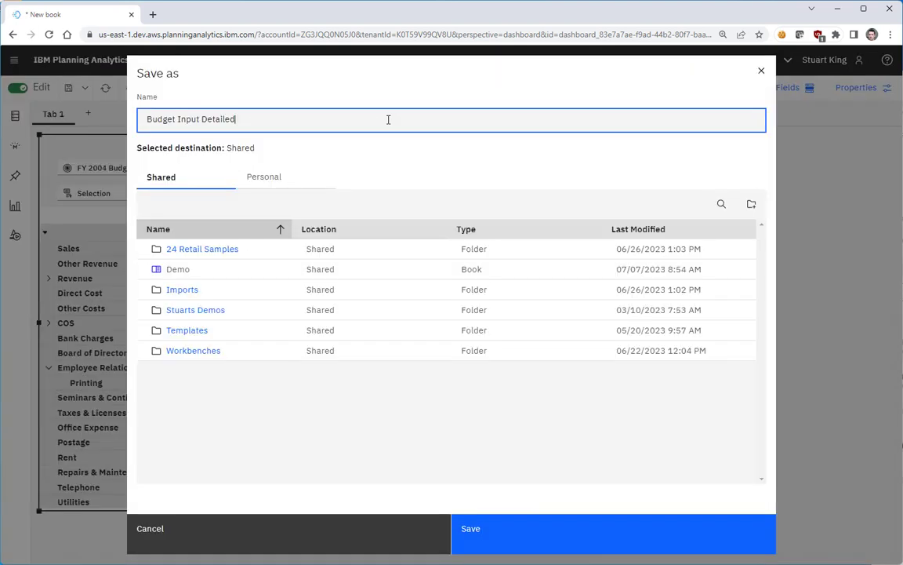
pyautogui.click(194, 311)
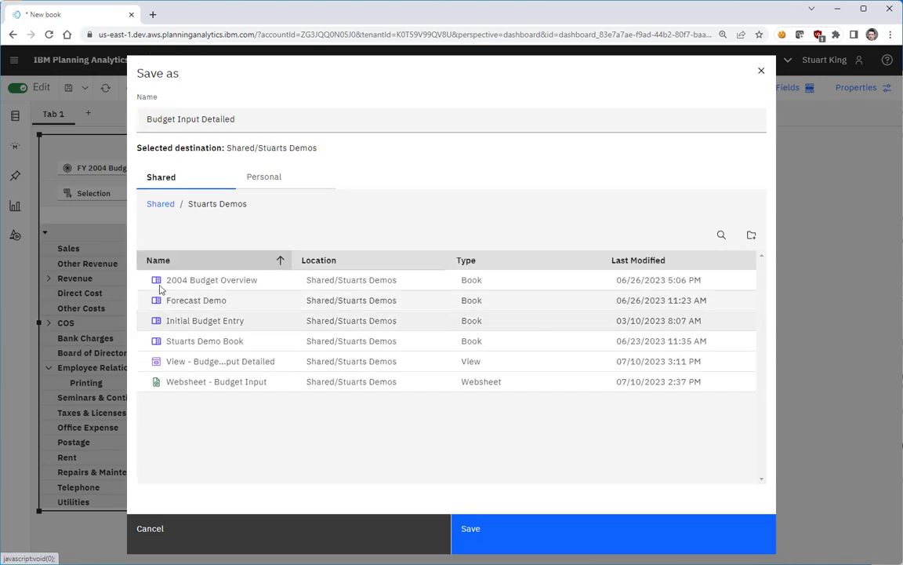
pyautogui.click(272, 119)
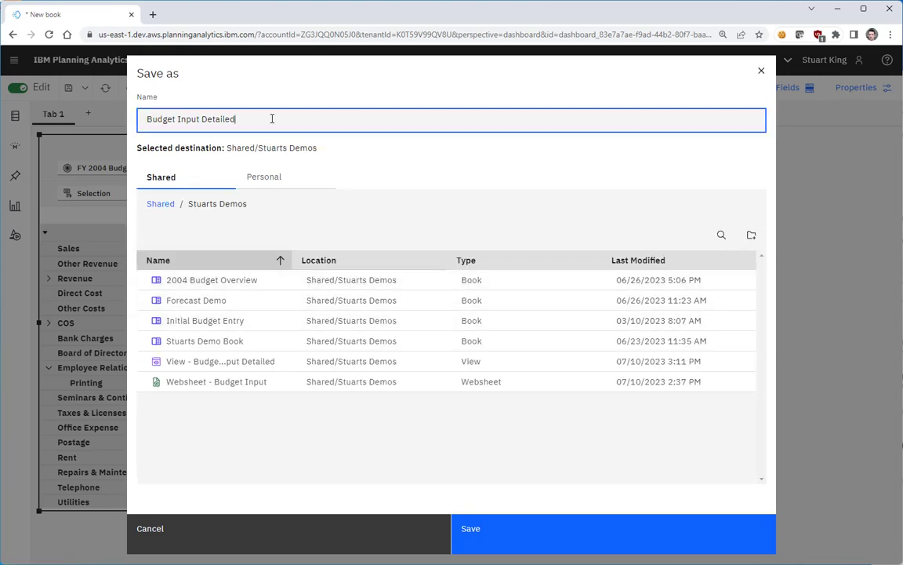
pyautogui.write('Demo View 0-')
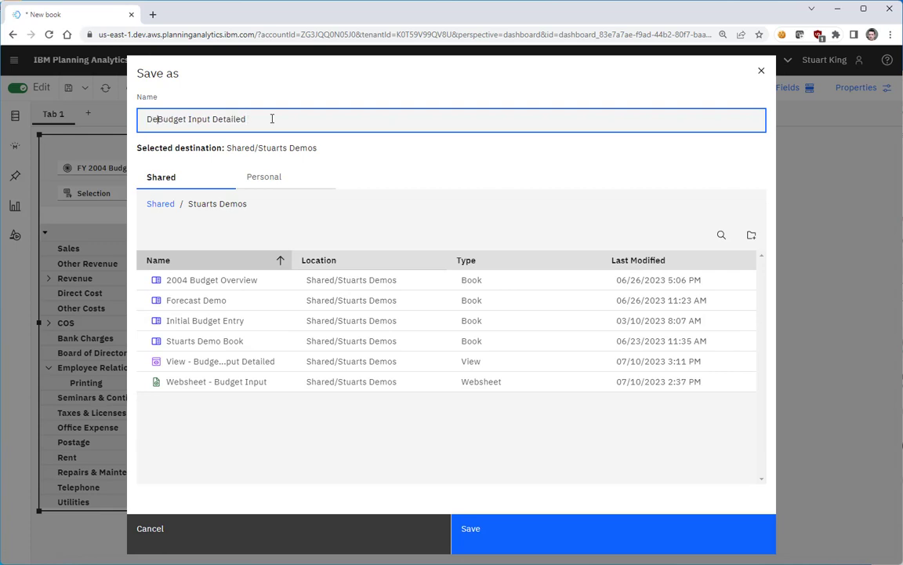
pyautogui.press('BackSpace')
pyautogui.press('BackSpace')
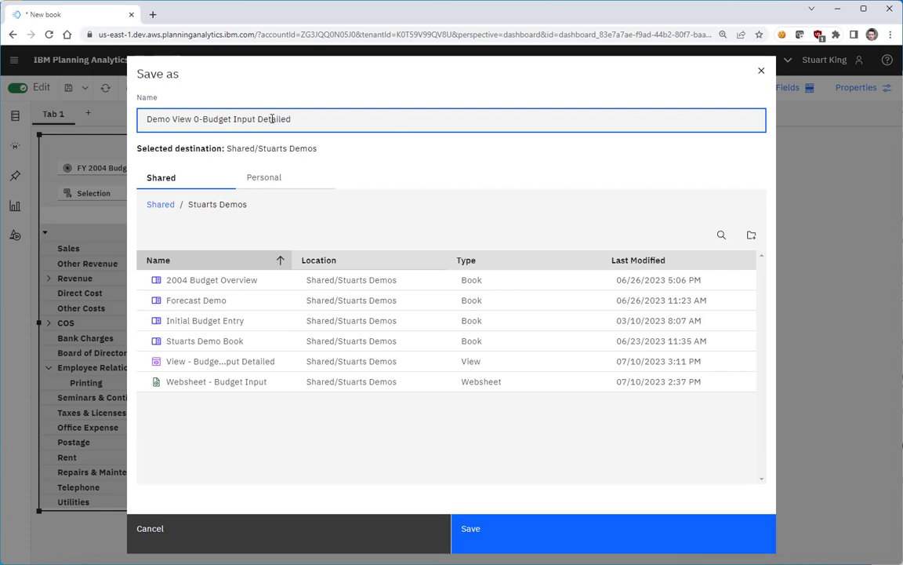
pyautogui.write('-')
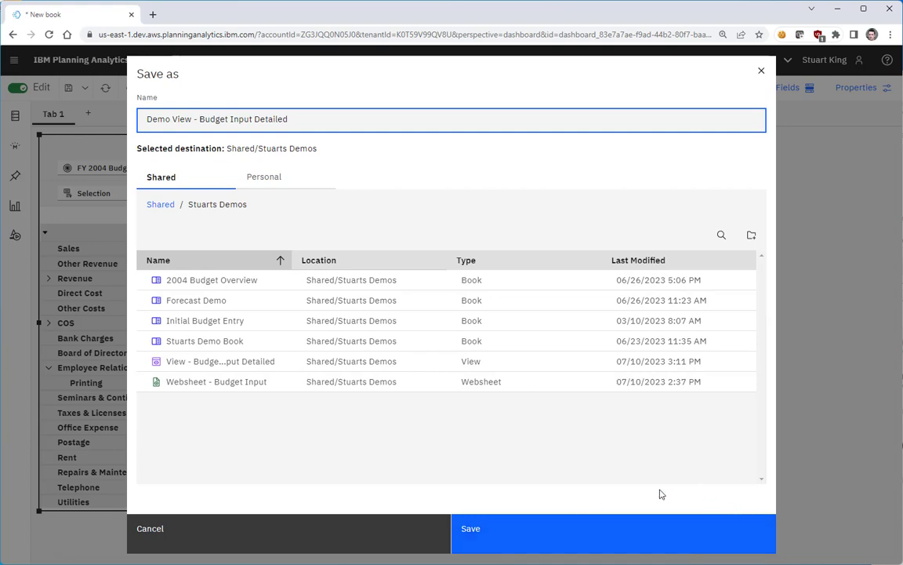
pyautogui.click(494, 534)
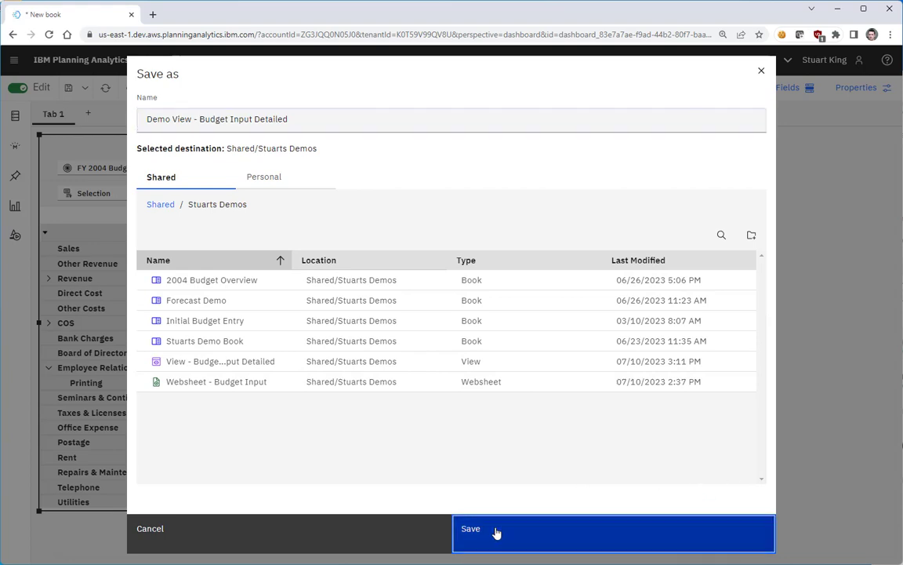
# - Go to Reports and Analysis, refresh the Stuarts Demos list, and open Demo View - Budget Input Detailed
pyautogui.click(215, 60)
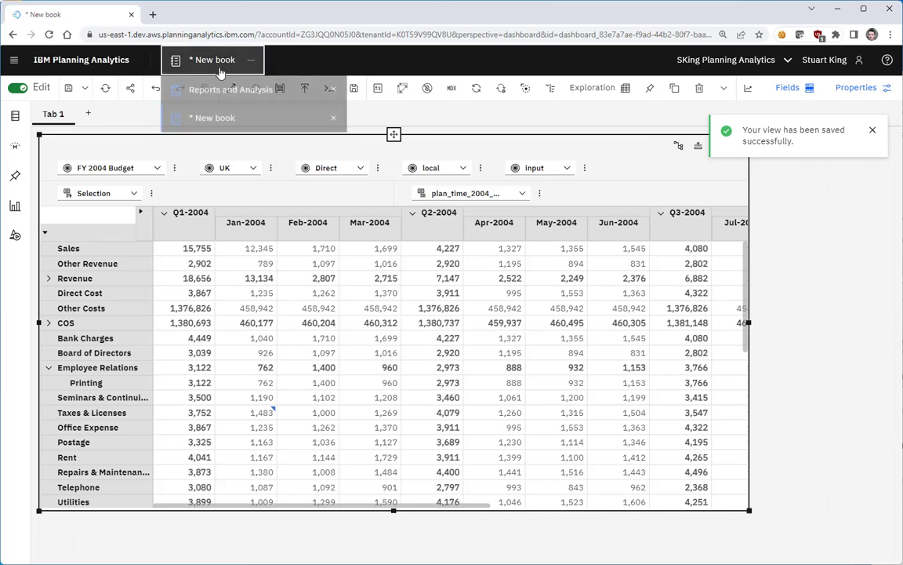
pyautogui.click(223, 86)
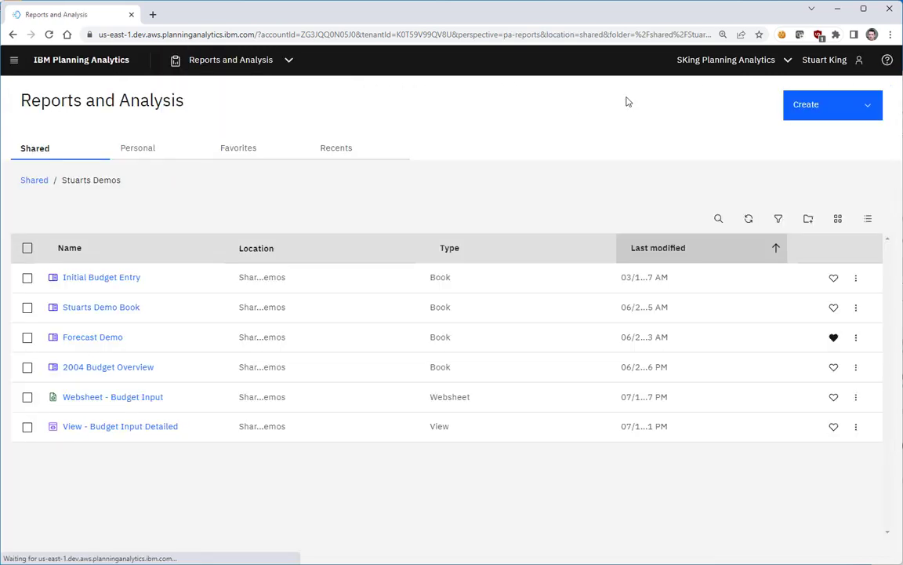
pyautogui.click(748, 222)
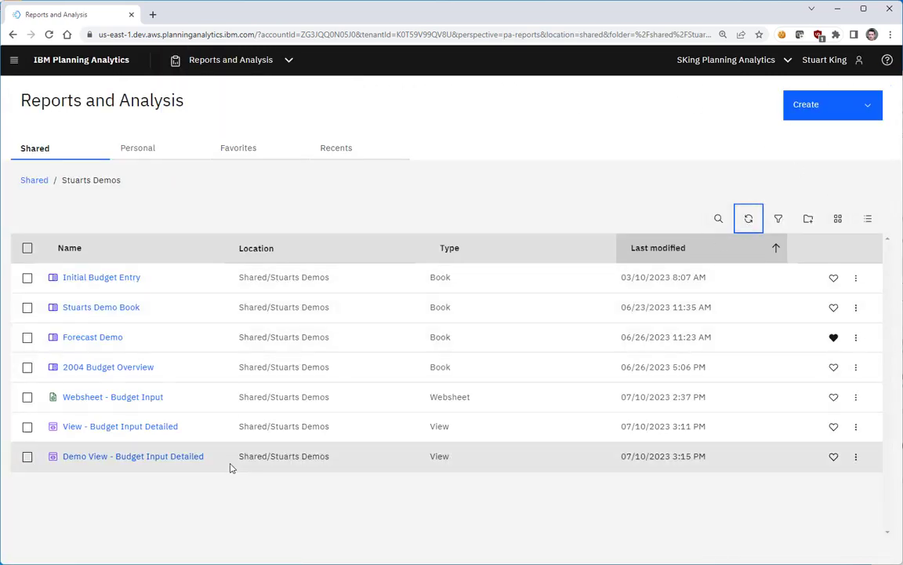
pyautogui.click(128, 458)
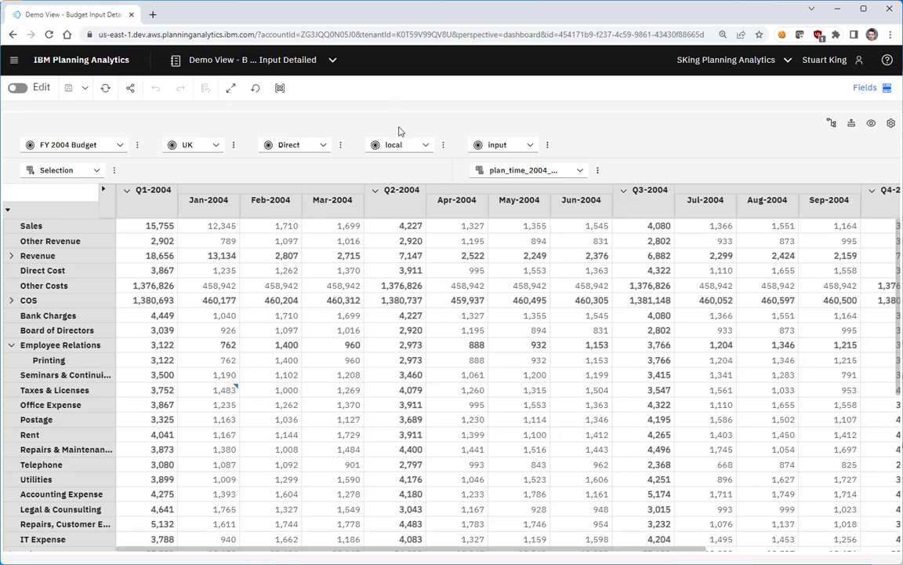
# - Review the opened view's dashboard properties and the widget's Visualization and General properties in edit mode, then leave edit mode
pyautogui.click(18, 90)
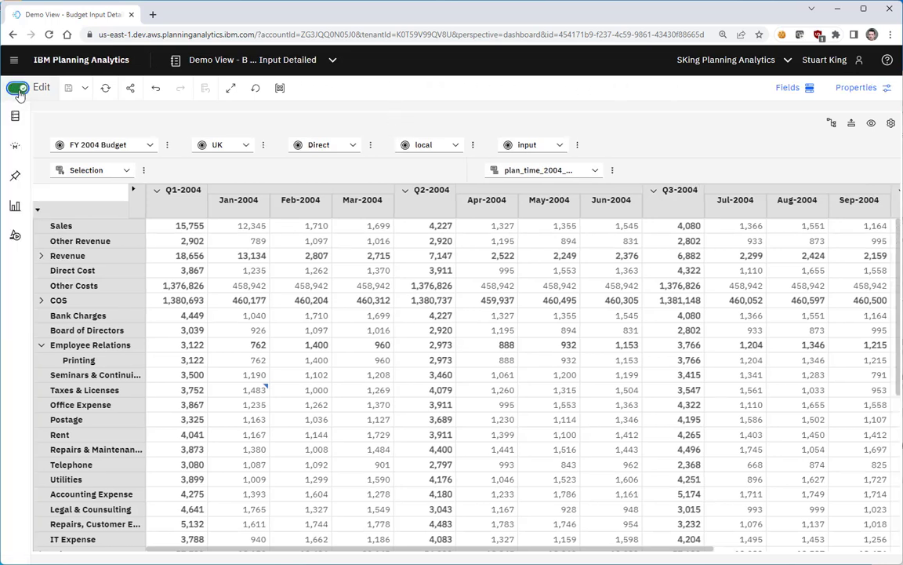
pyautogui.click(858, 88)
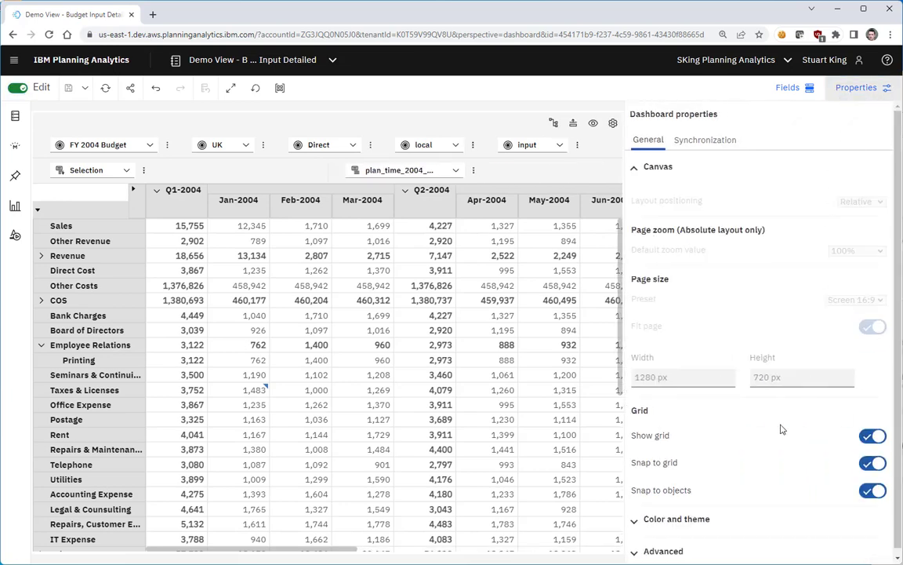
pyautogui.click(456, 150)
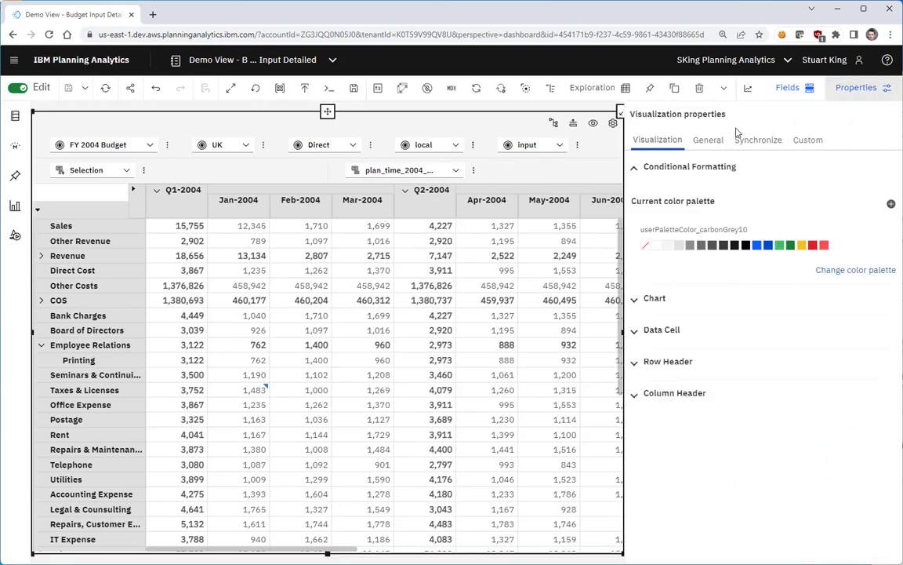
pyautogui.click(708, 140)
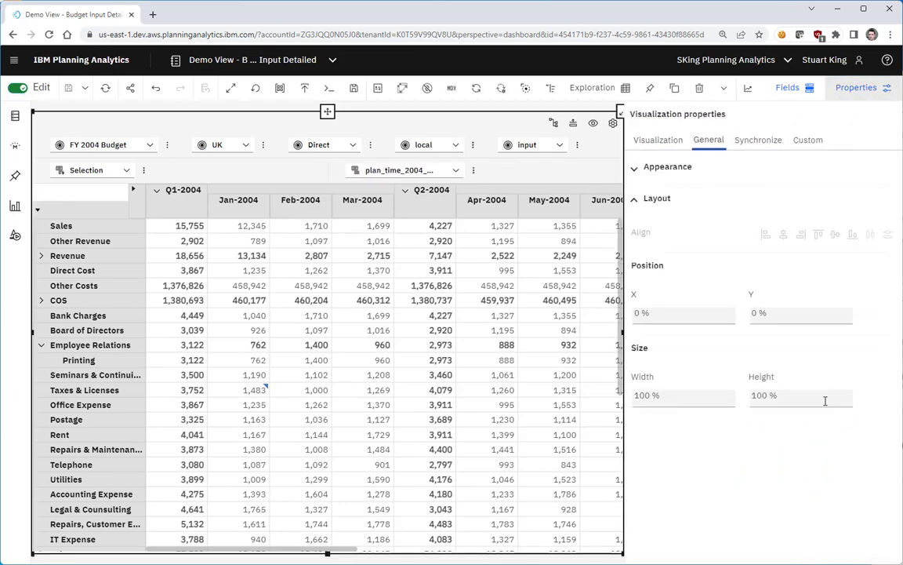
pyautogui.click(667, 141)
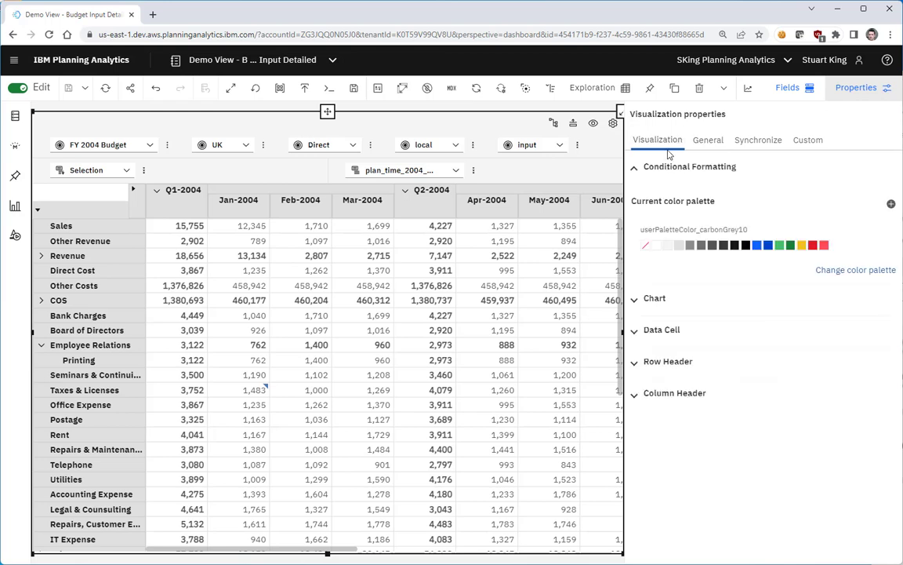
pyautogui.click(706, 141)
pyautogui.click(689, 171)
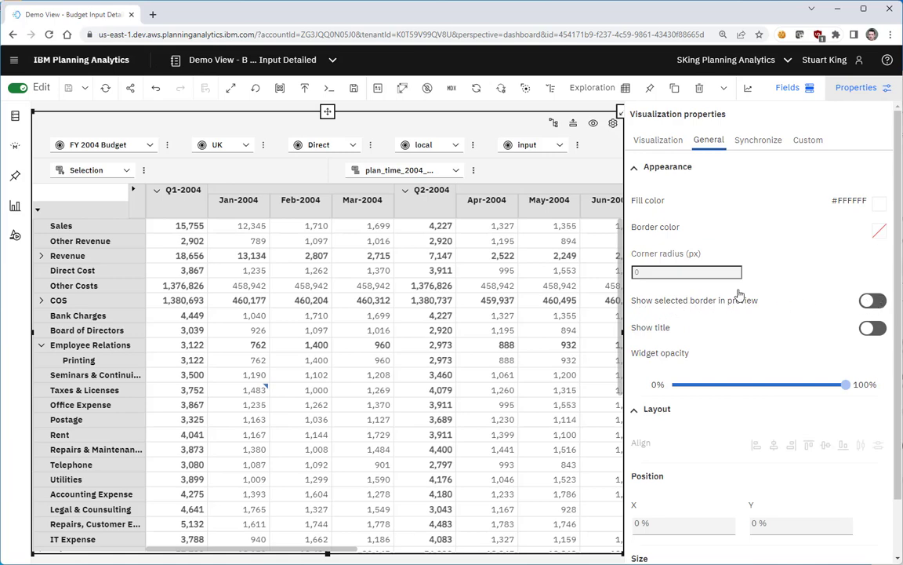
pyautogui.click(17, 87)
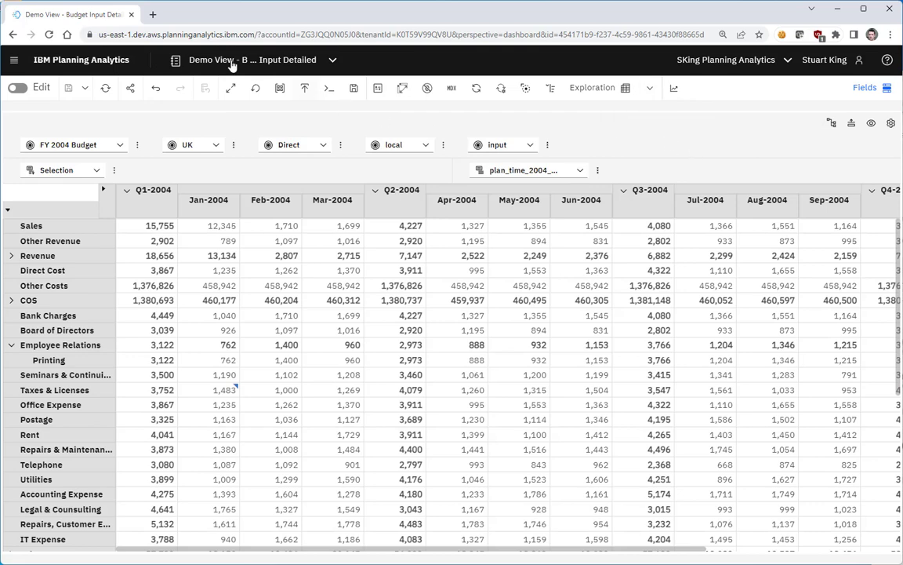
# - Return to Reports and Analysis and open the Websheet - Budget Input
pyautogui.click(299, 58)
pyautogui.click(278, 92)
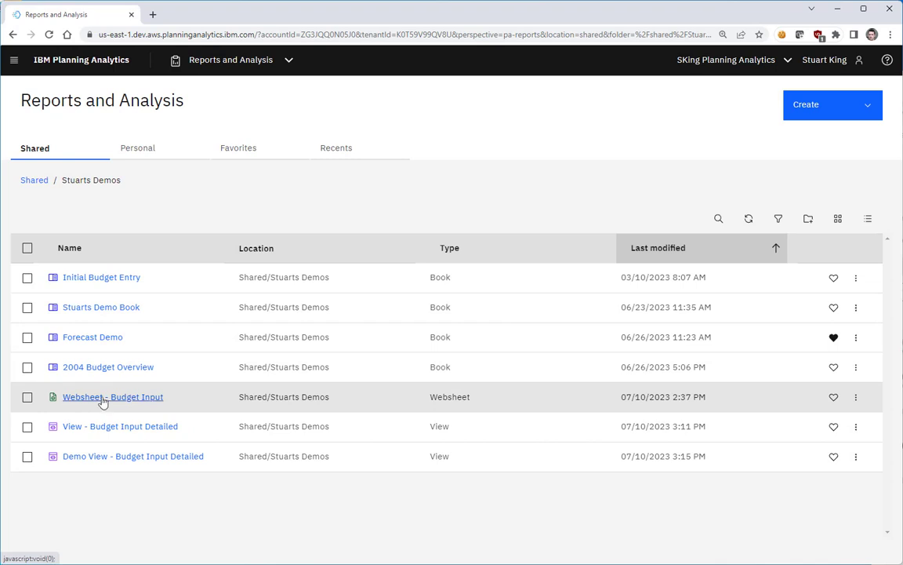
pyautogui.click(105, 399)
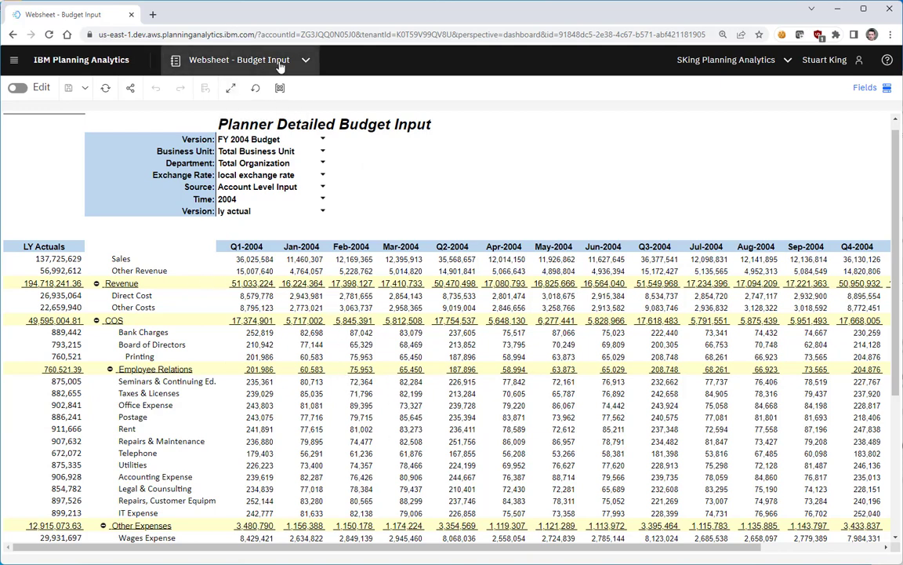
# - Switch back to the Demo View - Budget Input Detailed book and scroll through its rows
pyautogui.click(249, 60)
pyautogui.click(276, 149)
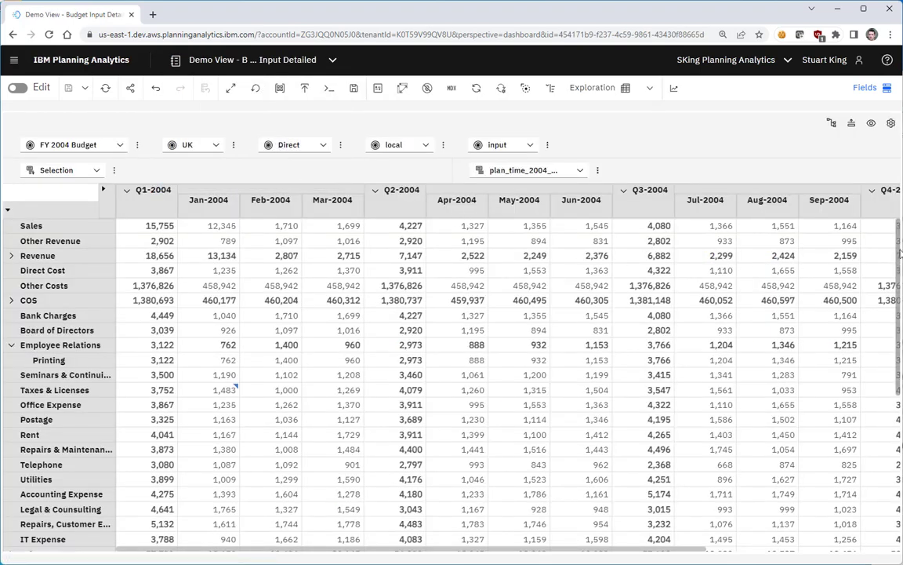
pyautogui.scroll(-5, 899, 239)
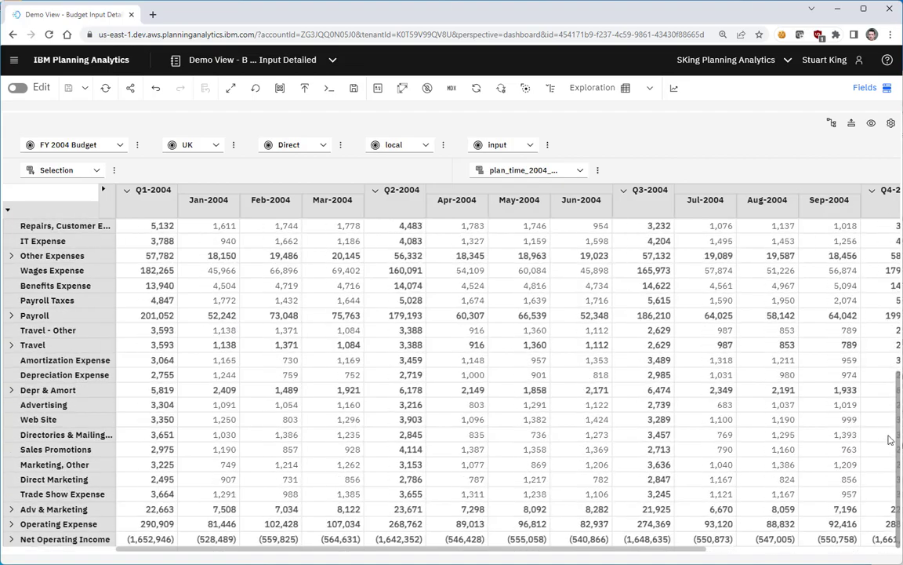
pyautogui.scroll(5, 899, 239)
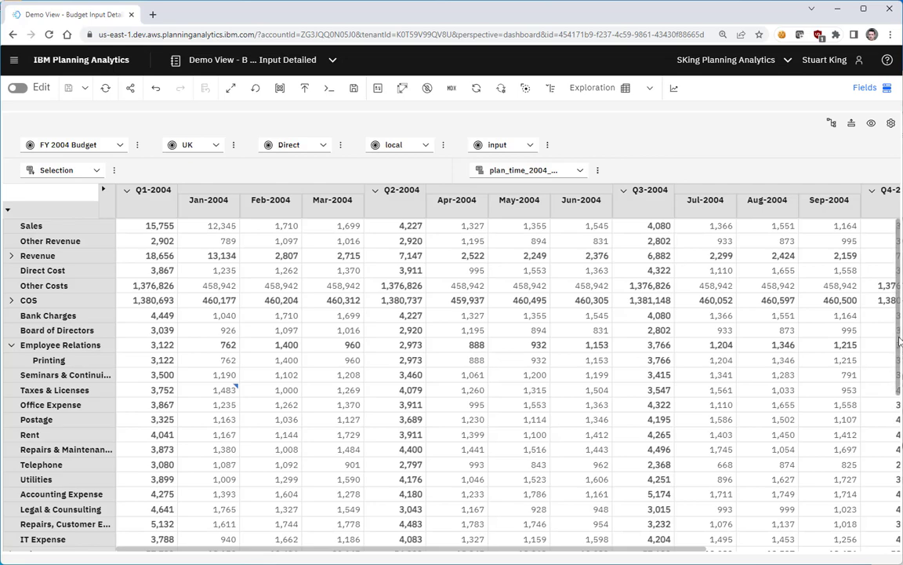
pyautogui.scroll(-3, 898, 341)
pyautogui.scroll(3, 893, 339)
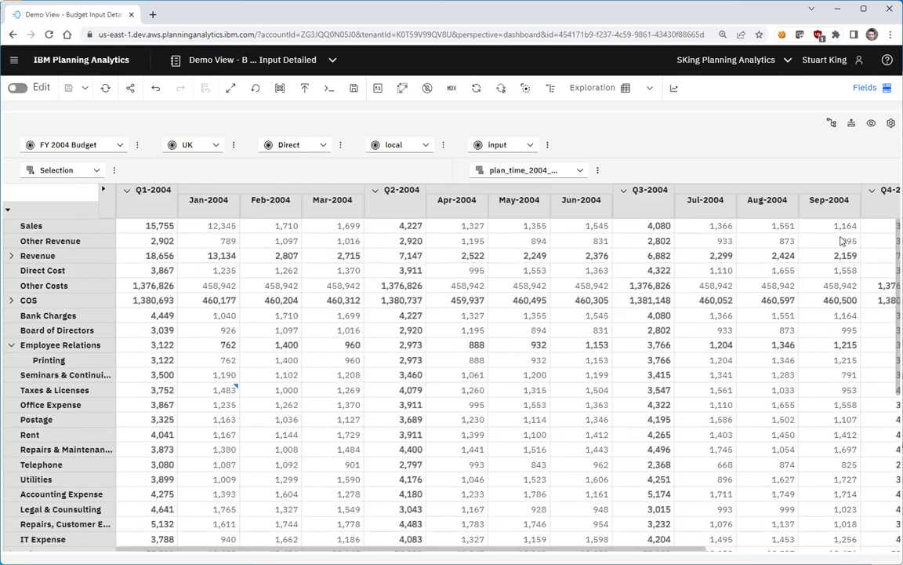